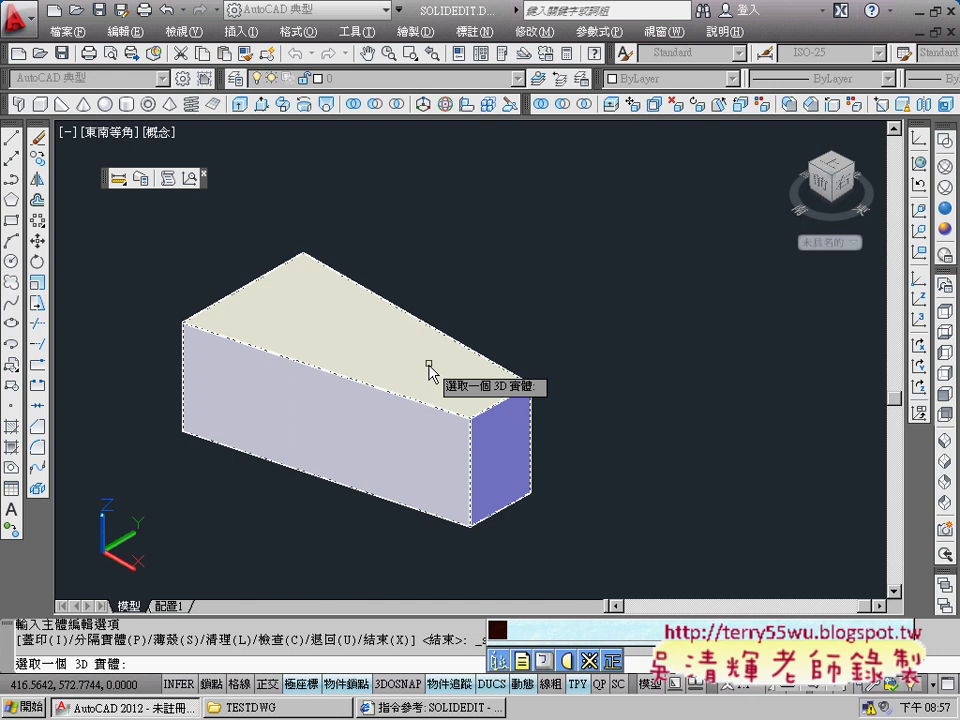
# Shell the tapered box with 20-unit walls, leaving the top and front faces open, then undo it.
pyautogui.click(429, 366)
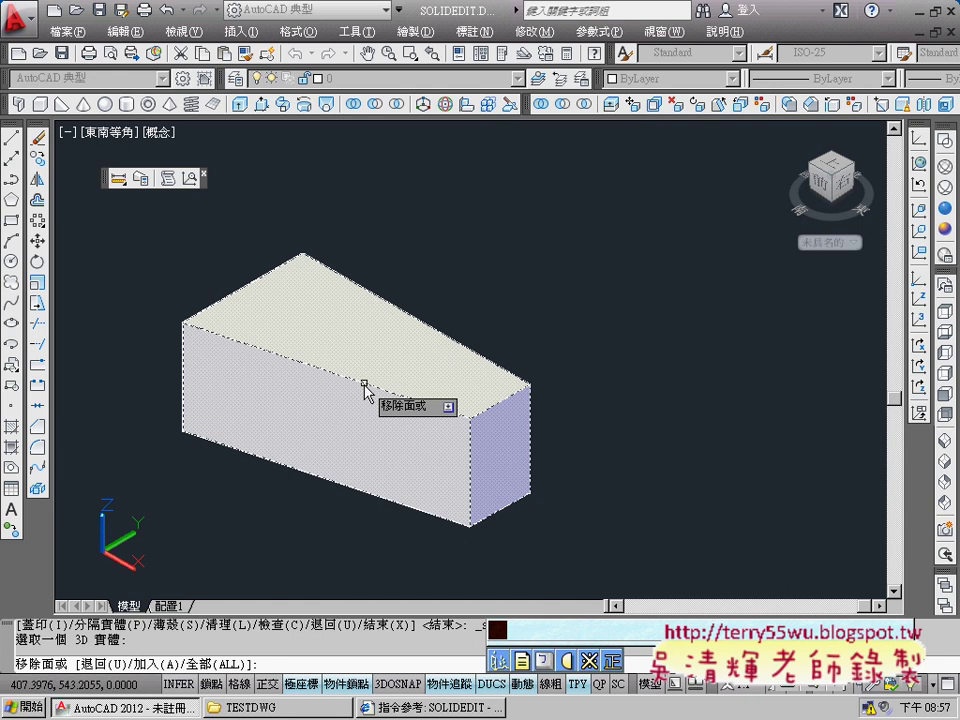
pyautogui.click(364, 383)
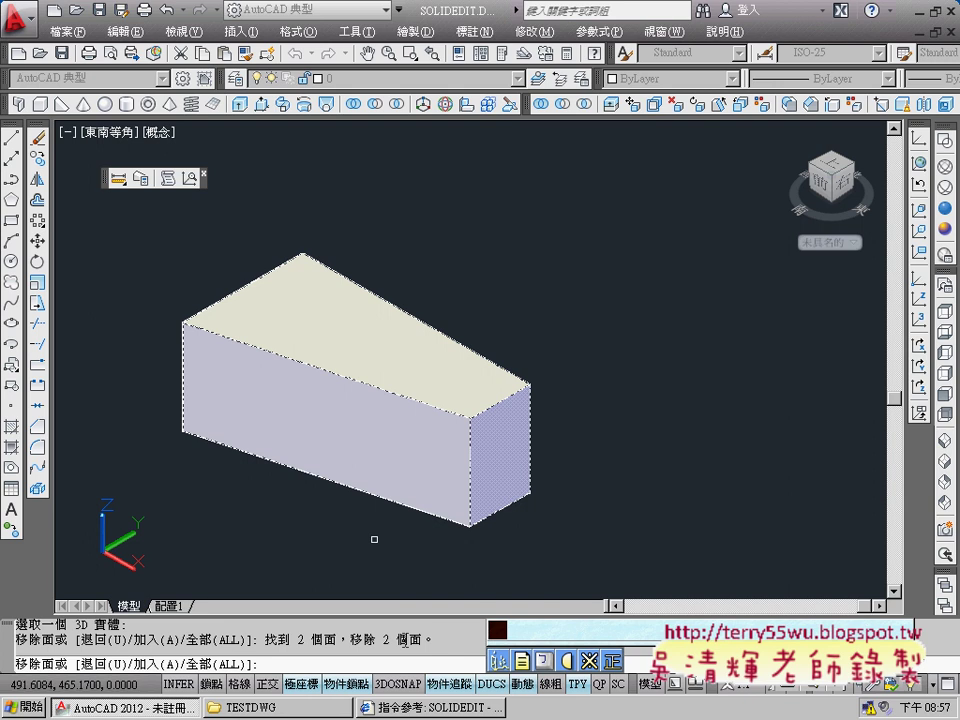
pyautogui.press('Return')
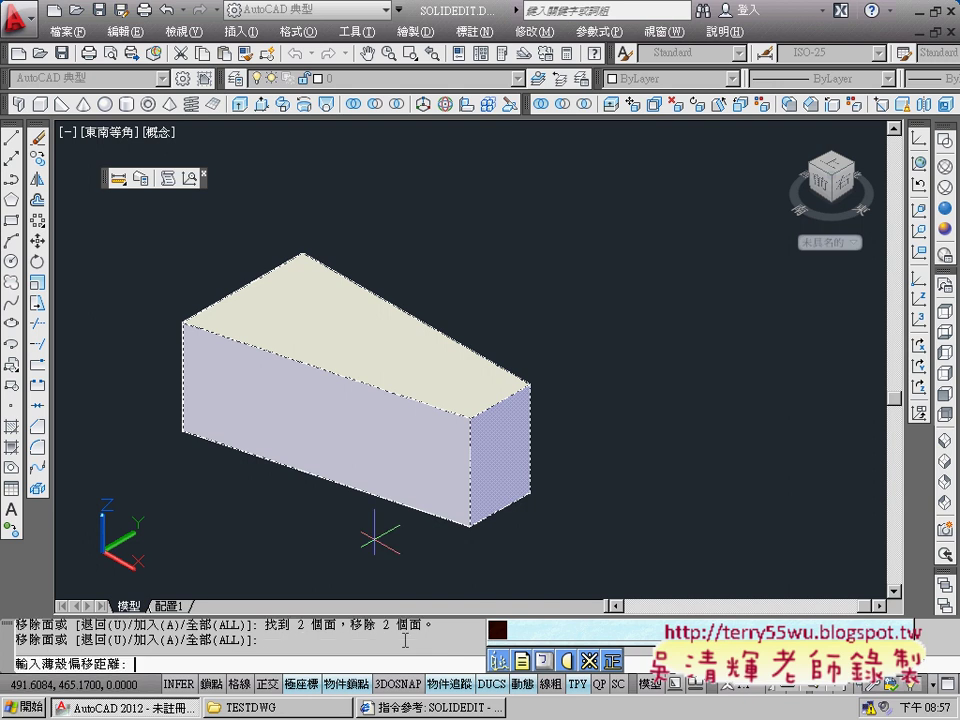
pyautogui.write('20')
pyautogui.press('Return')
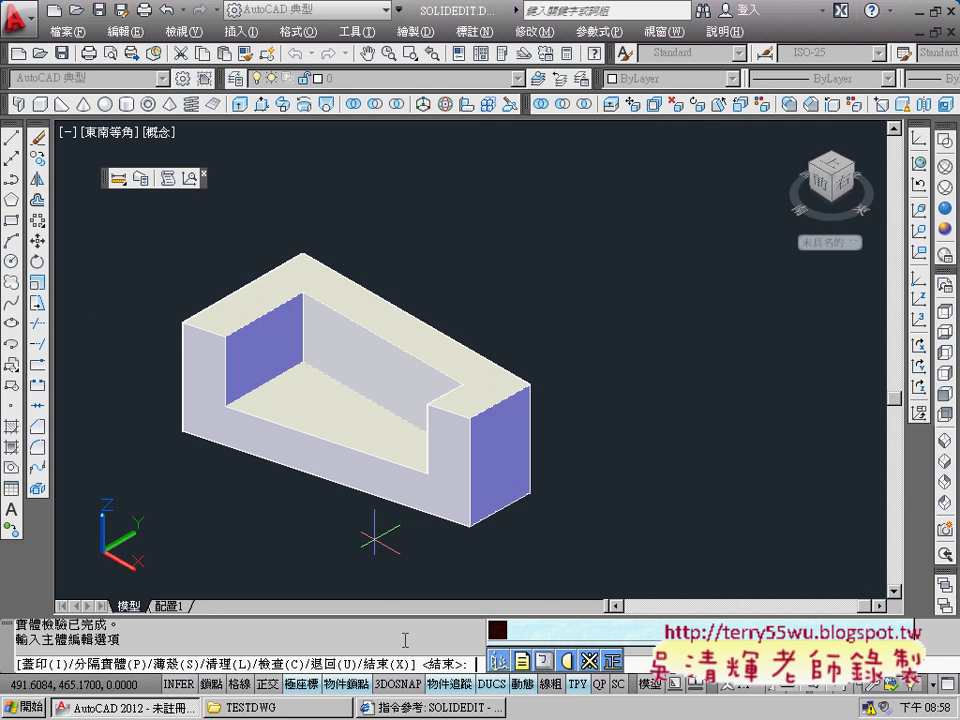
pyautogui.write('u')
pyautogui.press('Return')
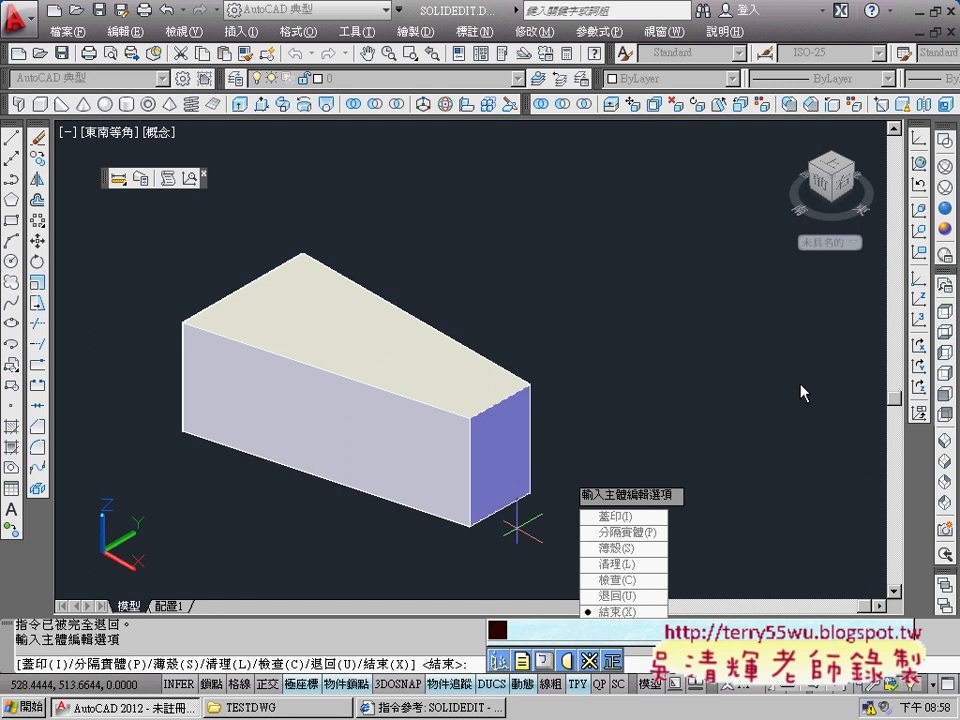
# In Wireframe, reshell the box with 20-unit walls and two open faces, then return to Conceptual style.
pyautogui.click(949, 173)
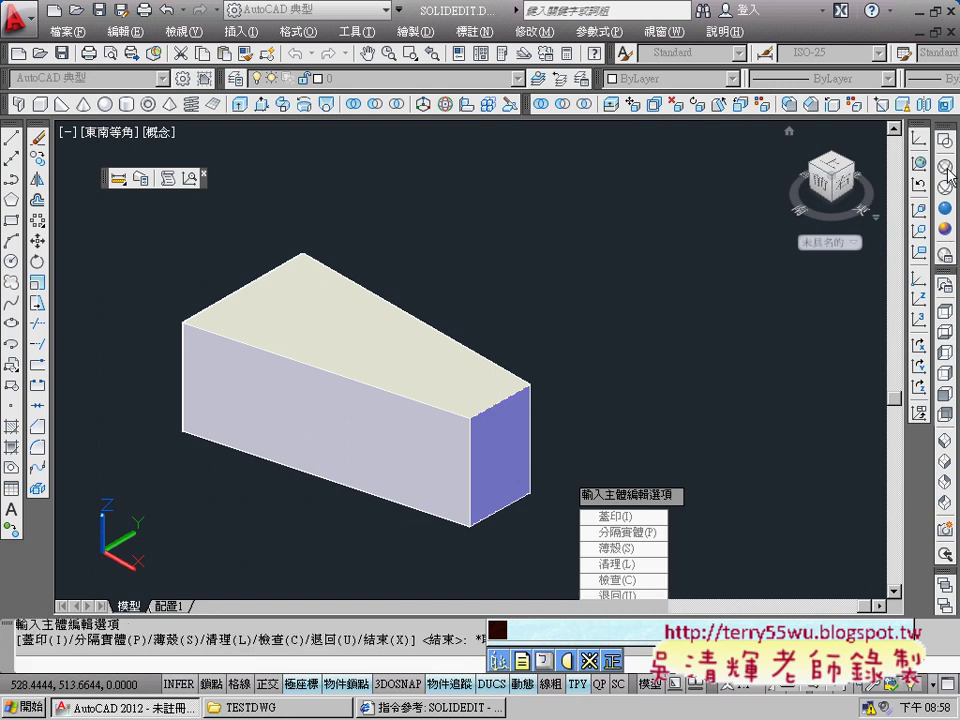
pyautogui.click(900, 104)
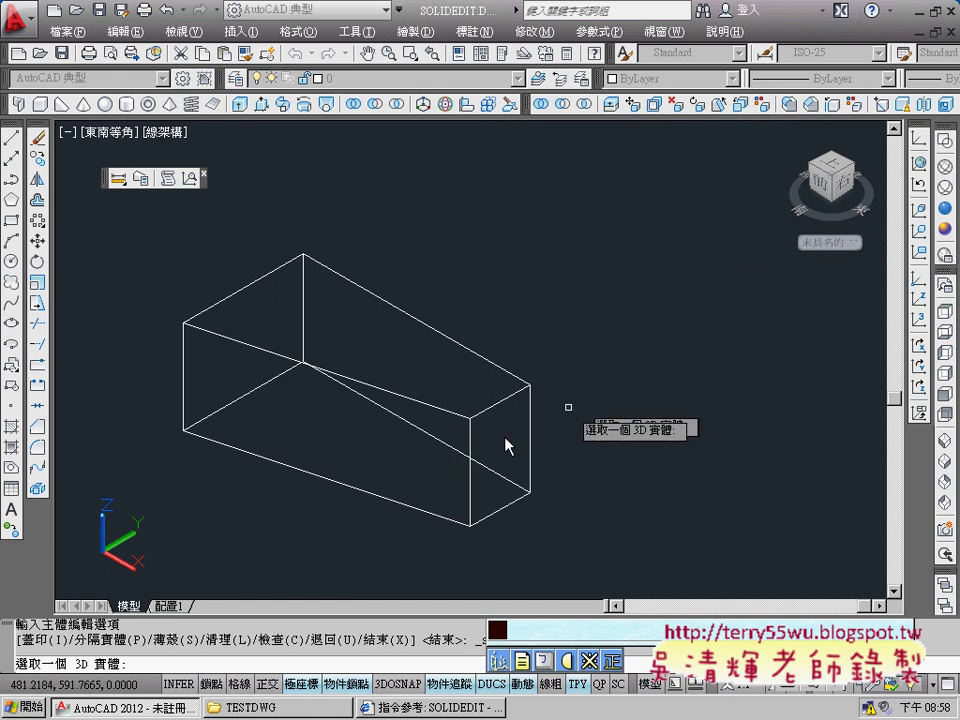
pyautogui.click(407, 403)
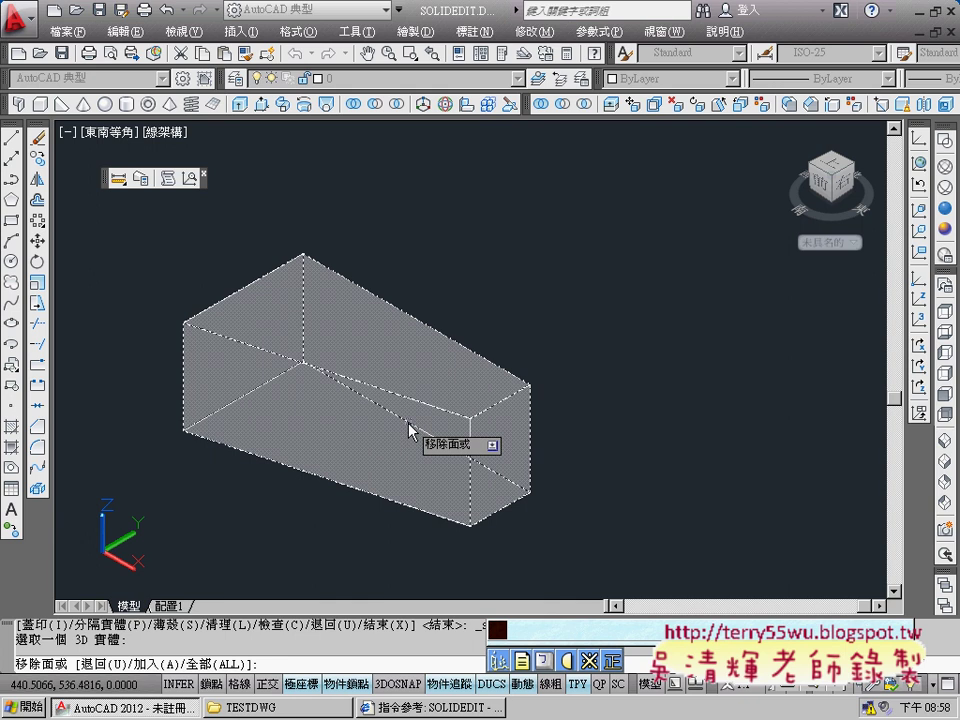
pyautogui.click(408, 428)
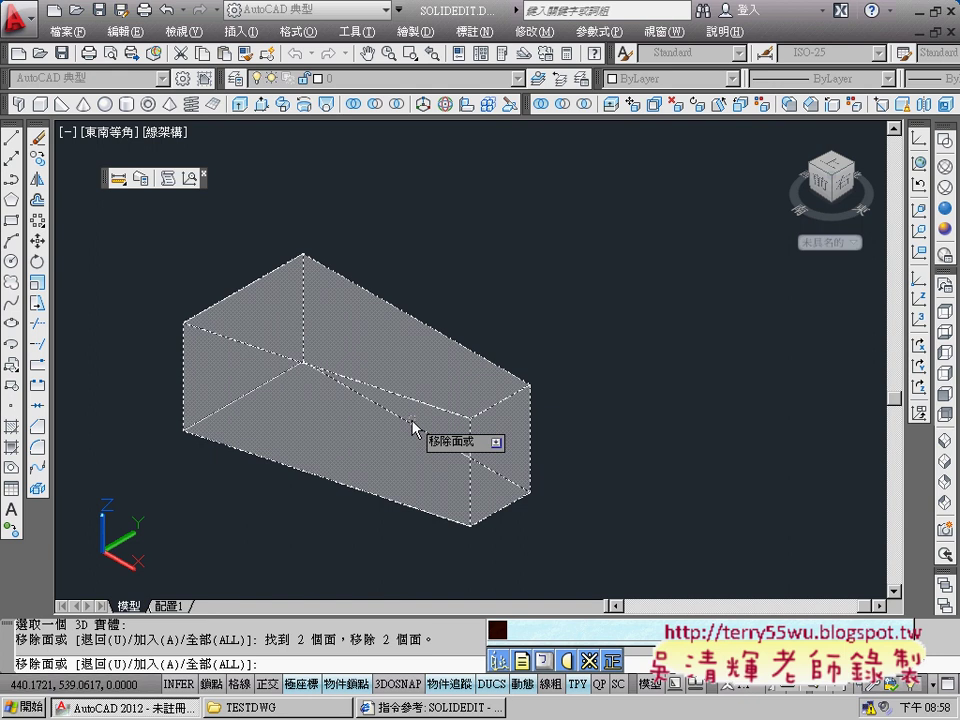
pyautogui.press('Return')
pyautogui.write('20')
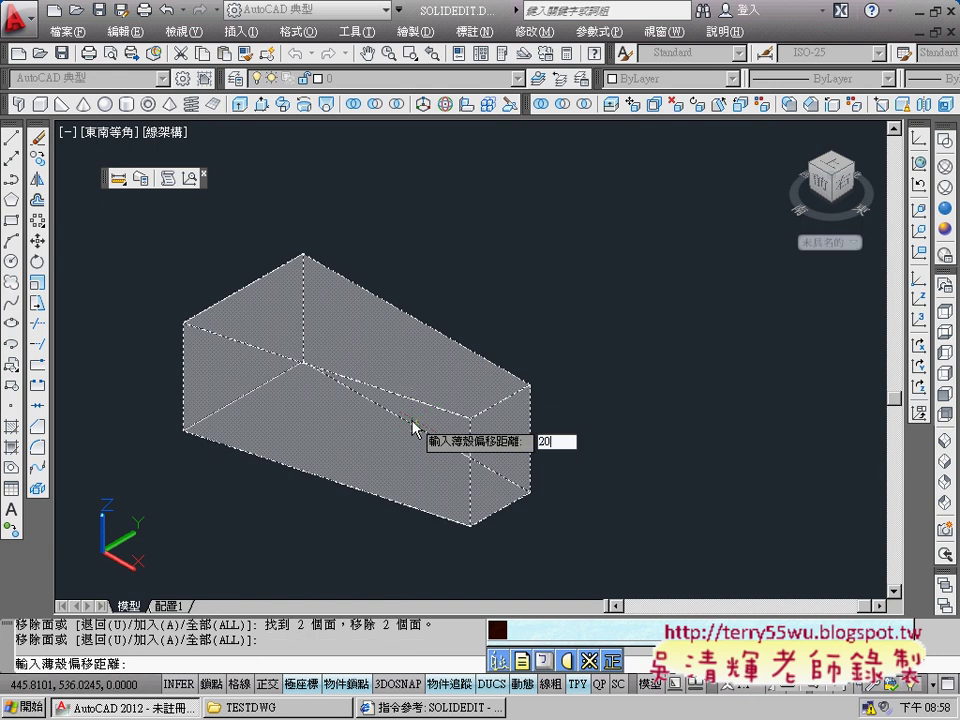
pyautogui.press('Return')
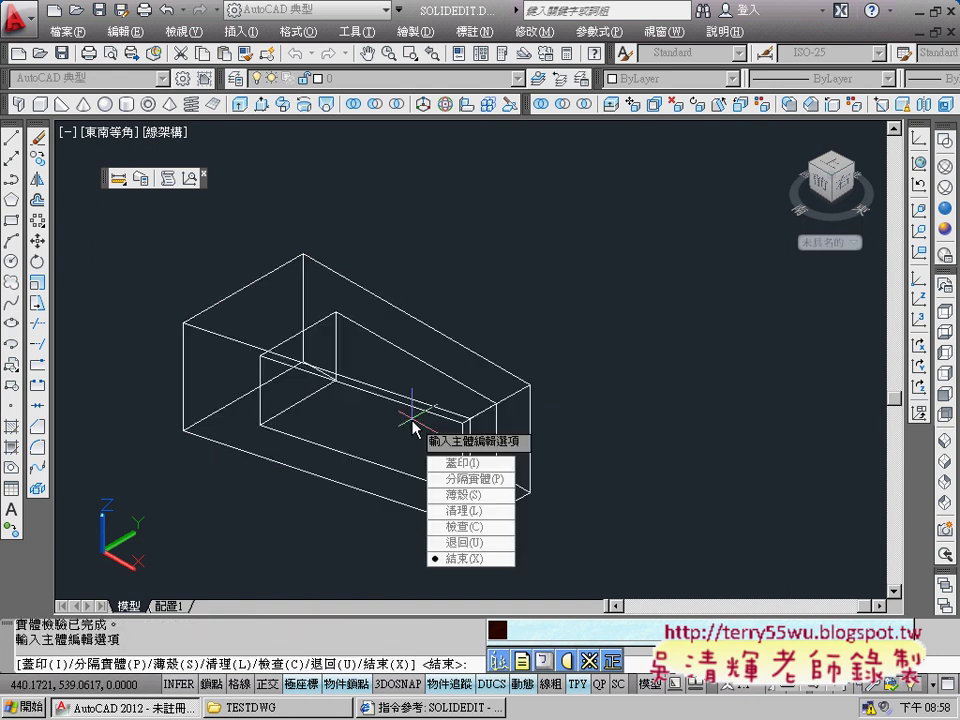
pyautogui.click(470, 558)
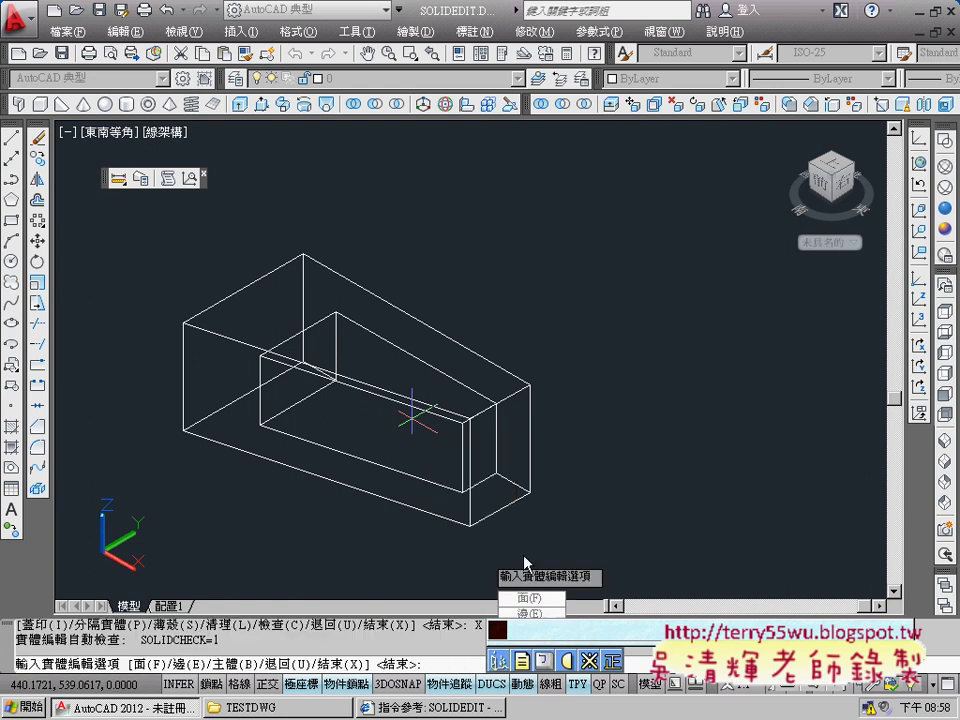
pyautogui.click(943, 229)
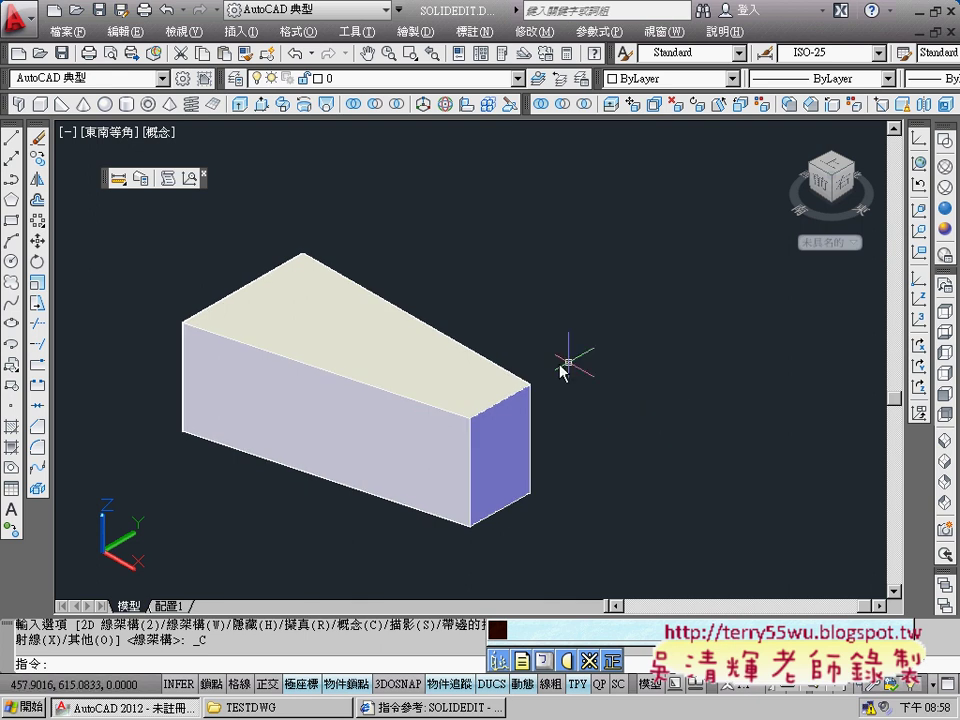
# Orbit around the shelled block and switch to 3D Wireframe to reveal its hollow interior.
pyautogui.moveTo(561, 369)
pyautogui.keyDown('shift'); pyautogui.mouseDown(button='middle')
pyautogui.moveTo(412, 390)
pyautogui.moveTo(330, 364)
pyautogui.moveTo(305, 303)
pyautogui.moveTo(444, 388)
pyautogui.moveTo(527, 347)
pyautogui.moveTo(587, 332)
pyautogui.mouseUp(button='middle'); pyautogui.keyUp('shift')
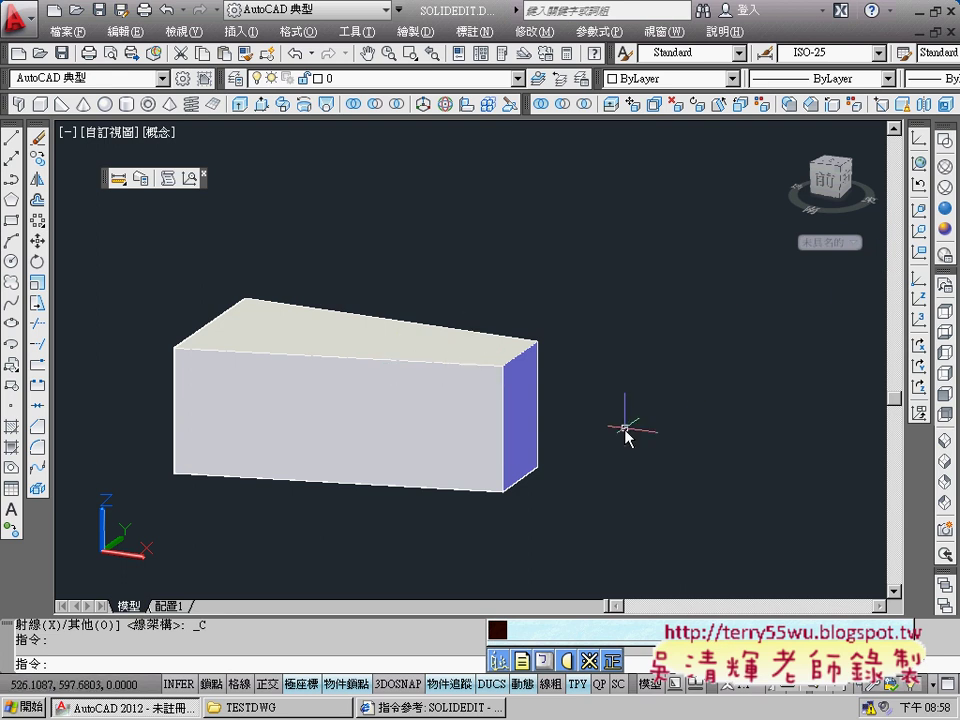
pyautogui.moveTo(624, 430)
pyautogui.keyDown('shift'); pyautogui.mouseDown(button='middle')
pyautogui.moveTo(499, 482)
pyautogui.moveTo(392, 328)
pyautogui.mouseUp(button='middle'); pyautogui.keyUp('shift')
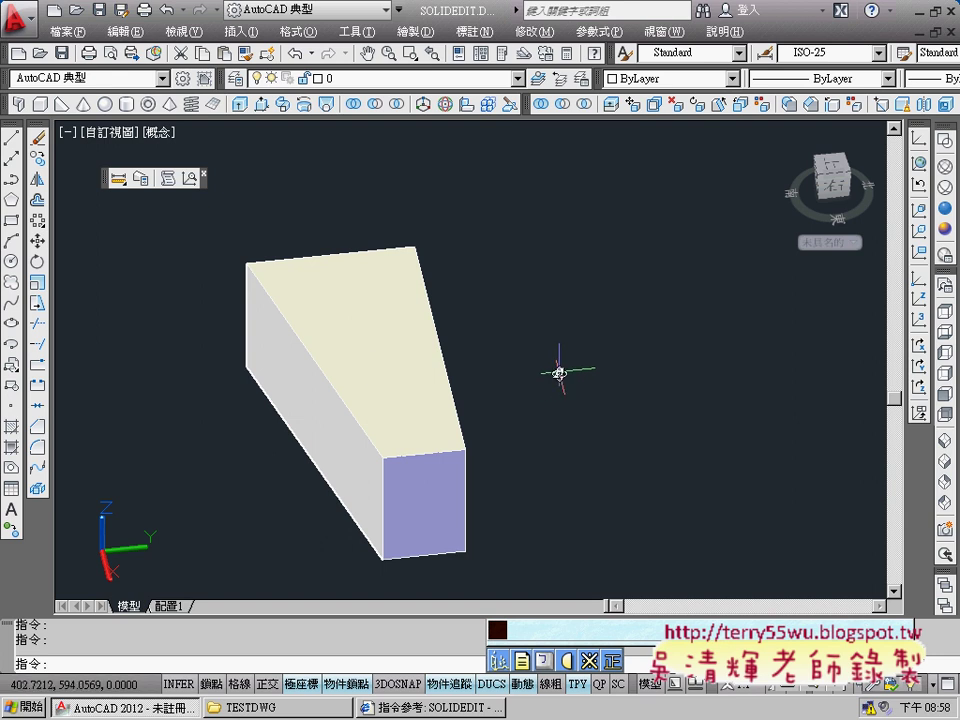
pyautogui.keyDown('shift'); pyautogui.moveTo(558, 372); pyautogui.dragTo(643, 364, button='middle'); pyautogui.keyUp('shift')
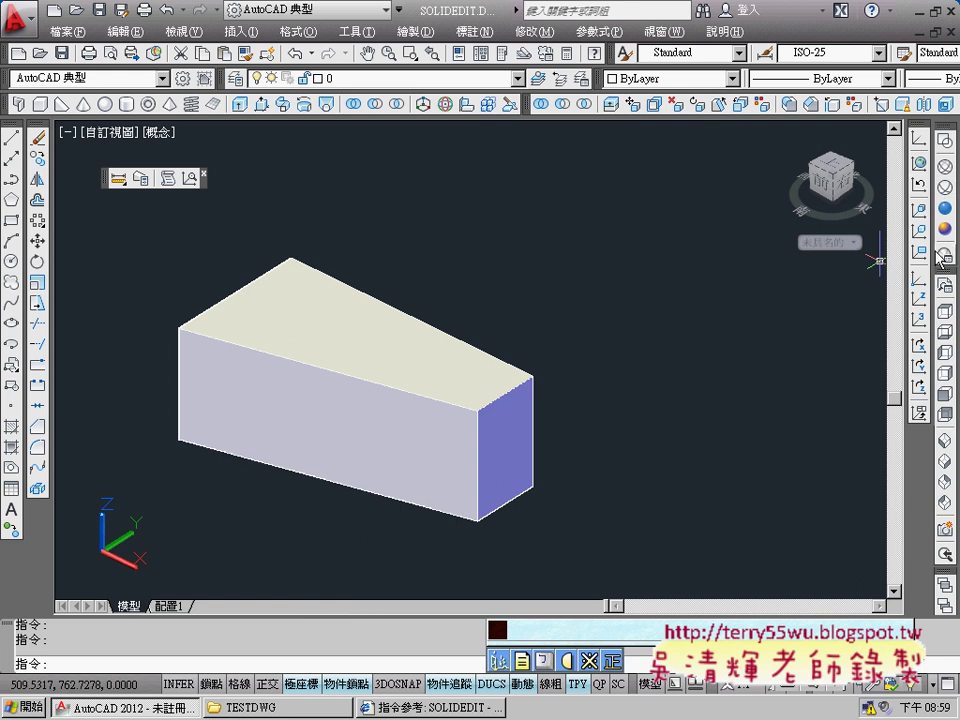
pyautogui.click(945, 166)
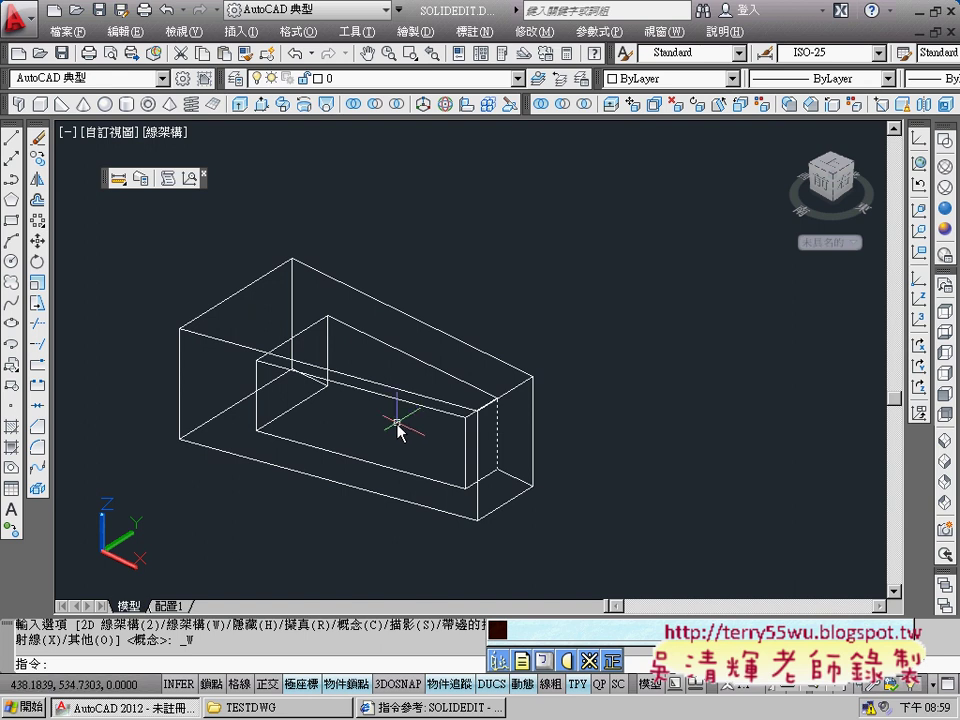
# Undo the wireframe style and shell the box again at 20 units with the top face removed.
pyautogui.hotkey('ctrl', 'z')
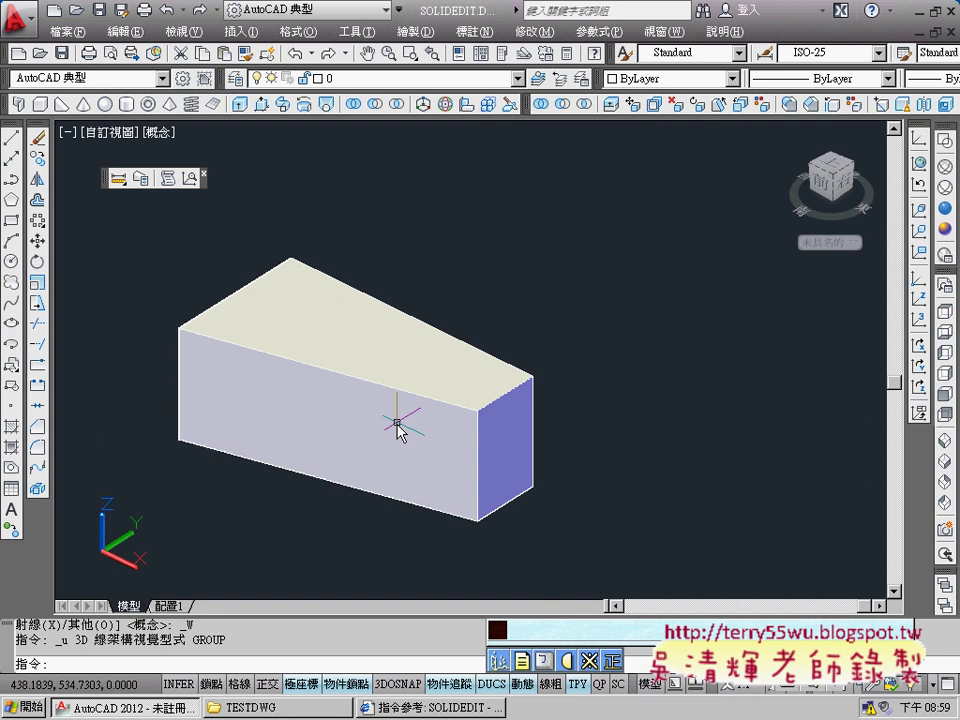
pyautogui.click(940, 110)
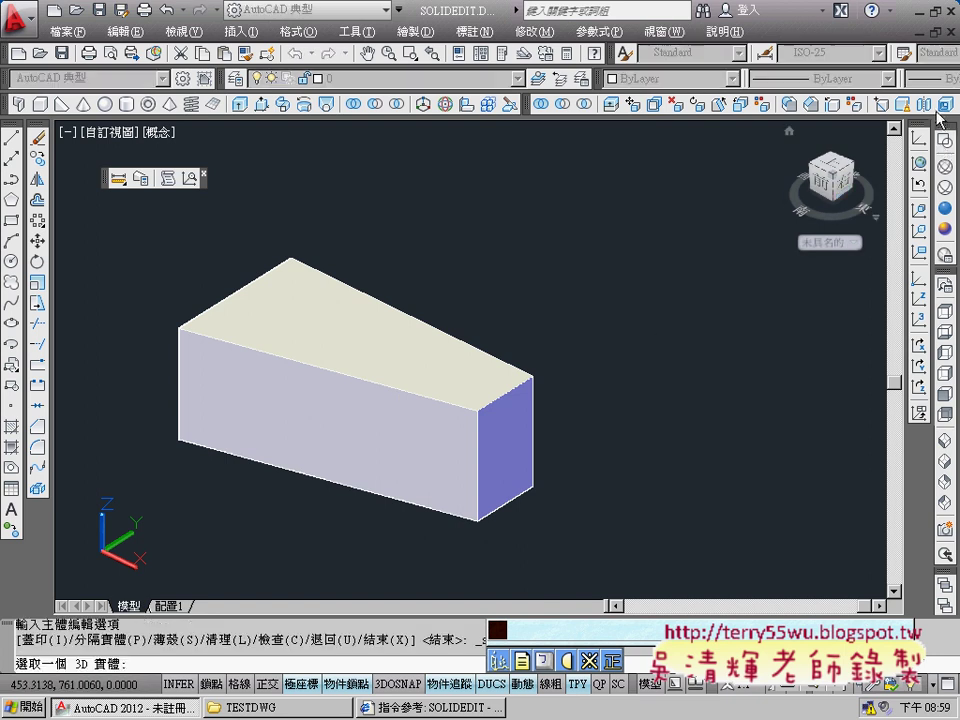
pyautogui.click(414, 367)
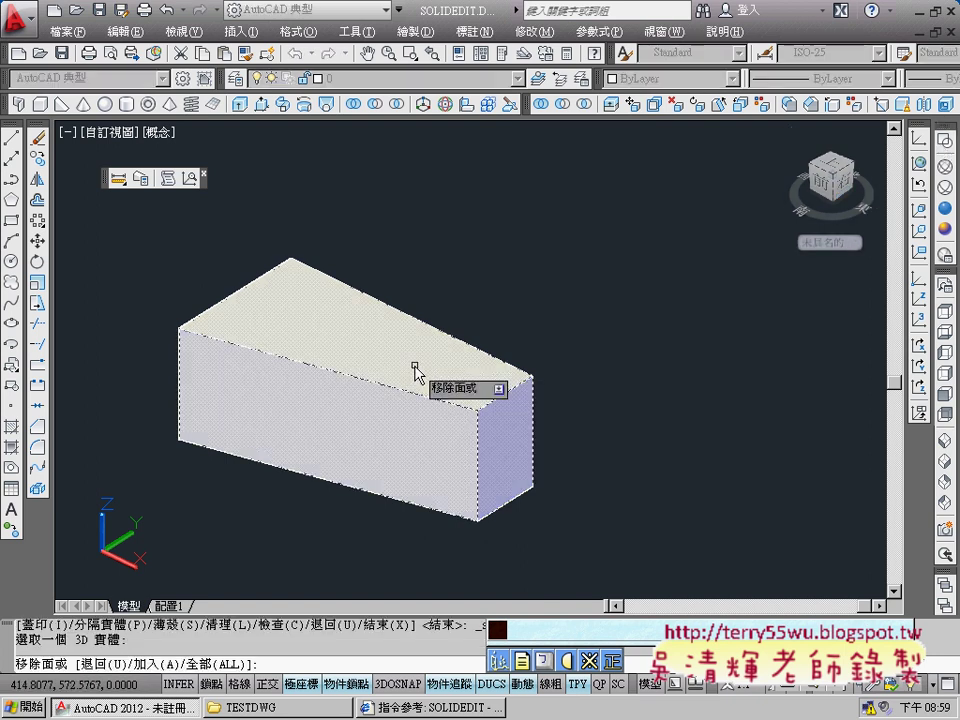
pyautogui.click(358, 349)
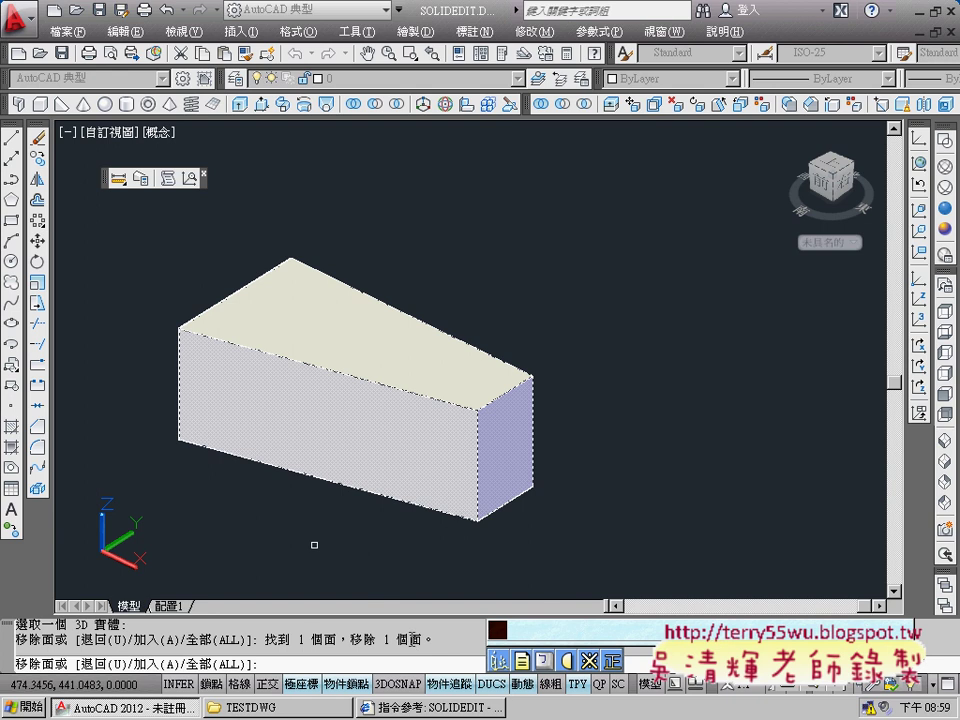
pyautogui.press('Return')
pyautogui.write('20')
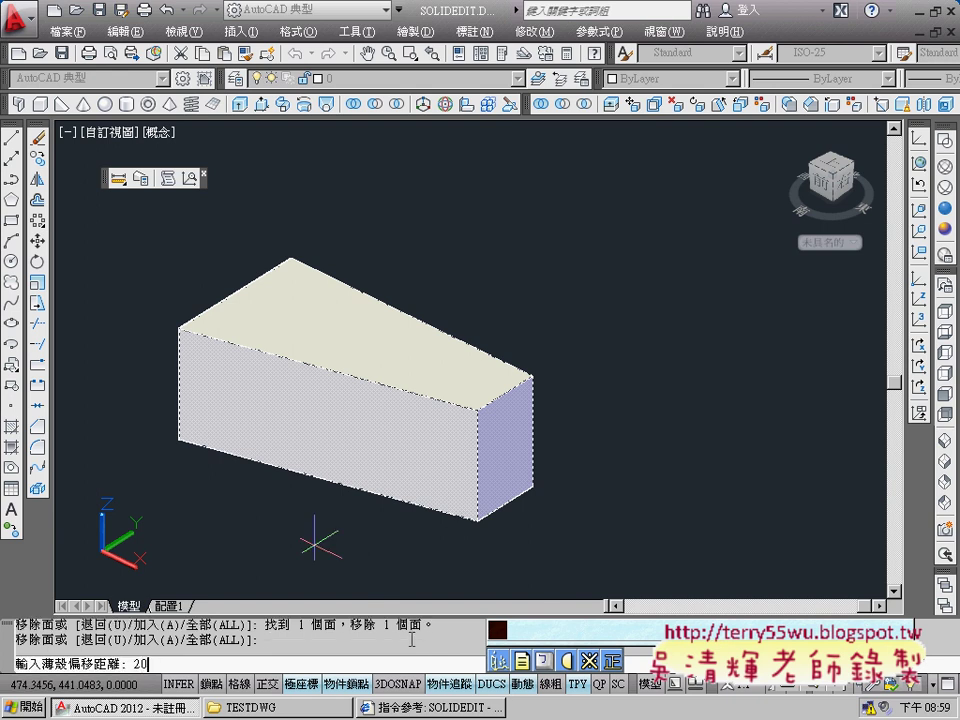
pyautogui.press('Return')
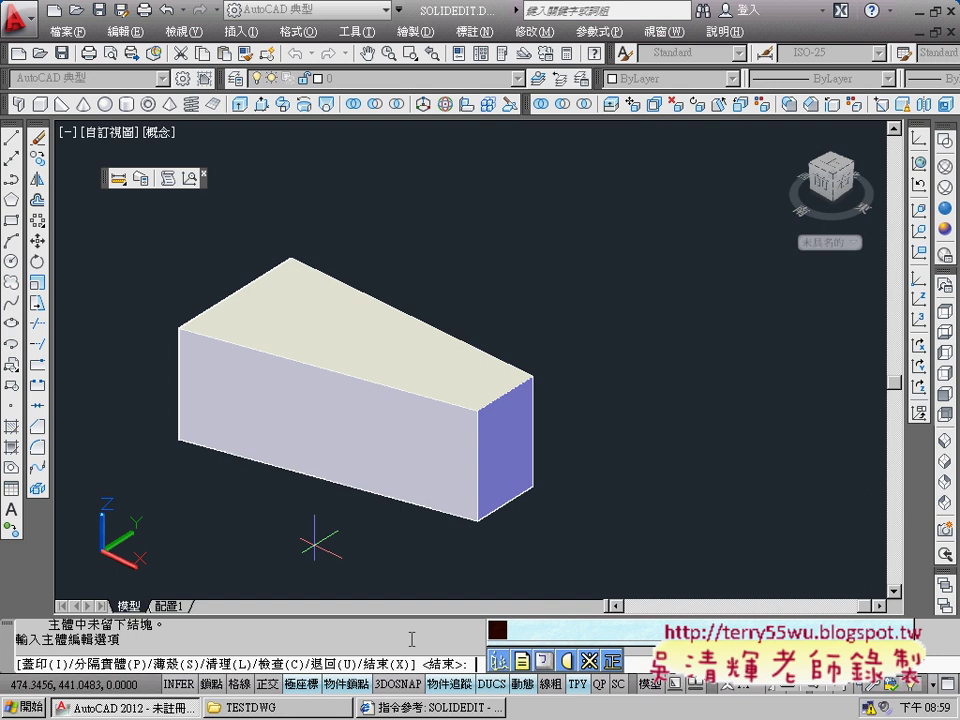
# Orbit the box to view it from the right and try the Hidden and Wireframe styles.
pyautogui.rightClick(621, 450)
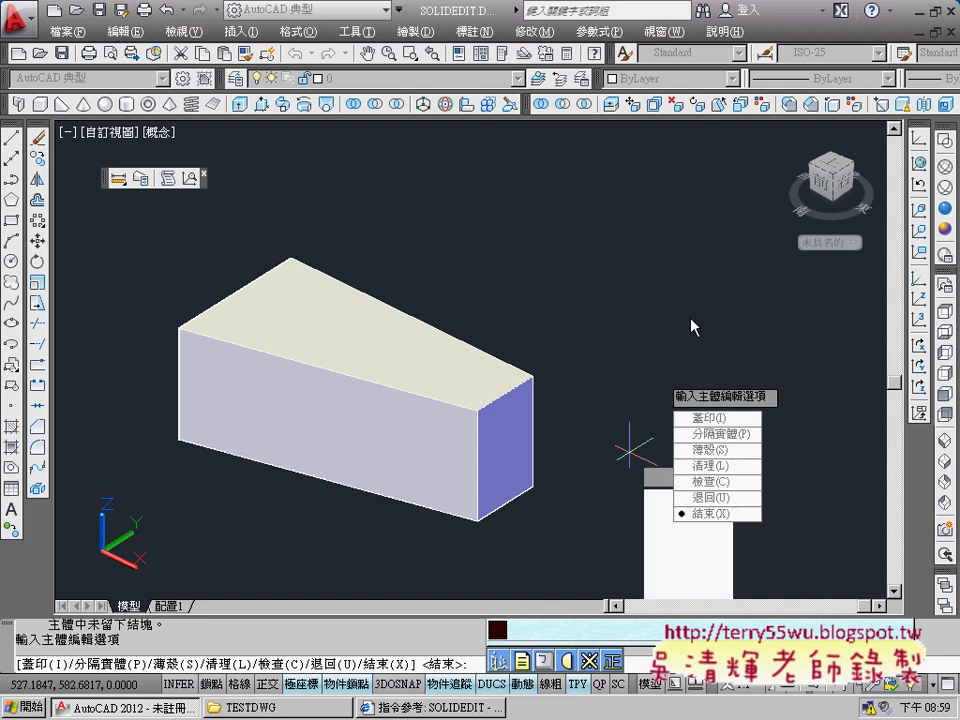
pyautogui.moveTo(509, 369)
pyautogui.mouseDown(button='middle')
pyautogui.moveTo(497, 392)
pyautogui.moveTo(434, 427)
pyautogui.mouseUp(button='middle')
pyautogui.rightClick(546, 343)
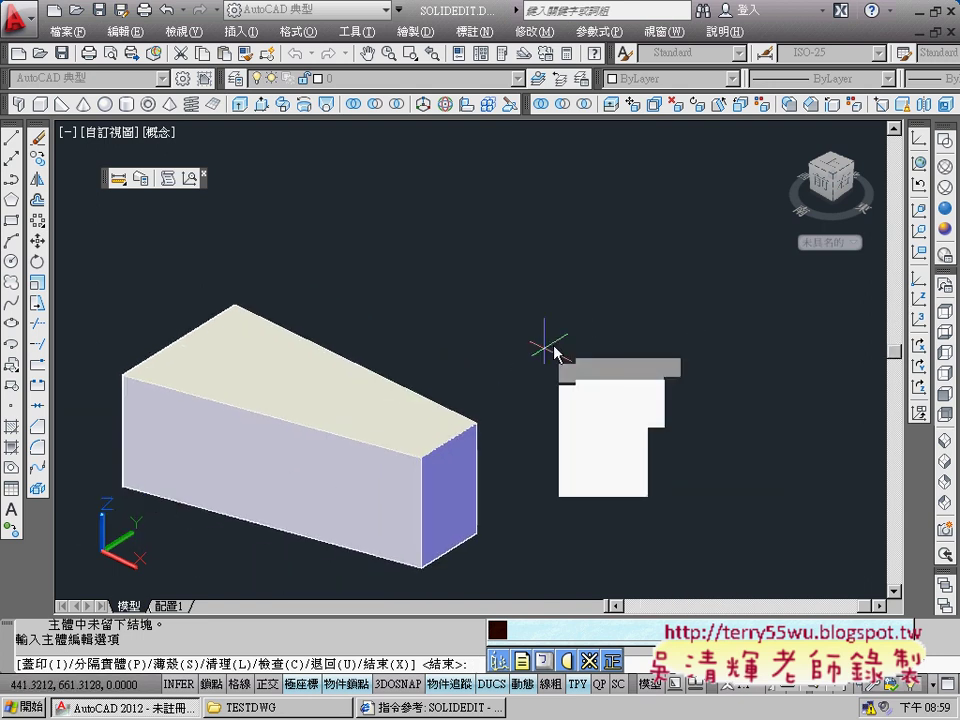
pyautogui.press('Escape')
pyautogui.moveTo(514, 364)
pyautogui.keyDown('shift'); pyautogui.mouseDown(button='middle')
pyautogui.moveTo(473, 383)
pyautogui.moveTo(441, 379)
pyautogui.mouseUp(button='middle'); pyautogui.keyUp('shift')
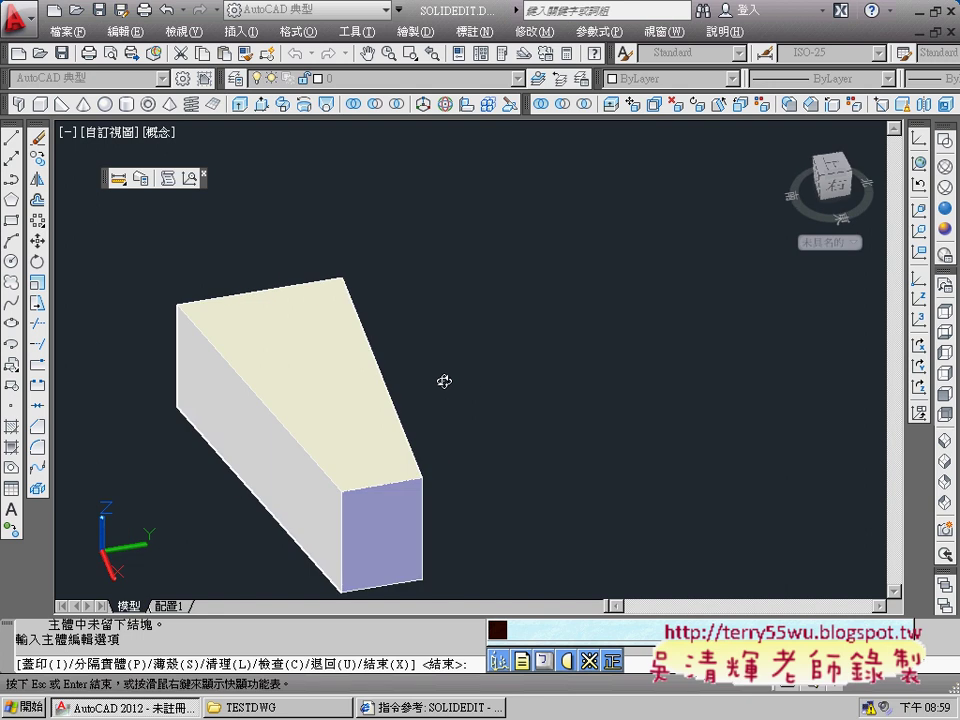
pyautogui.click(943, 186)
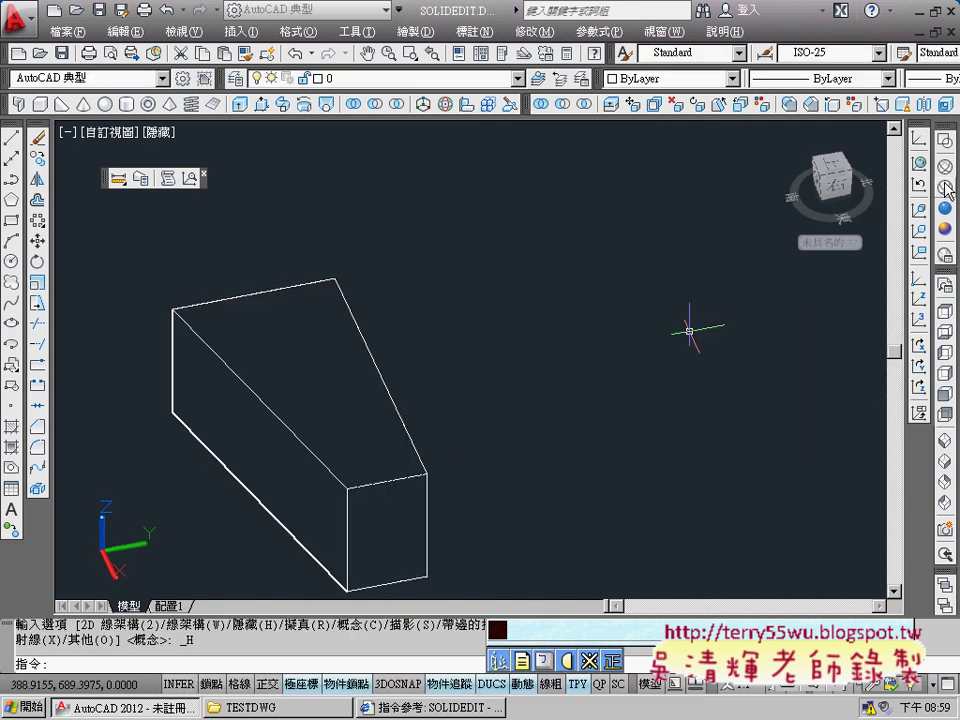
pyautogui.click(944, 166)
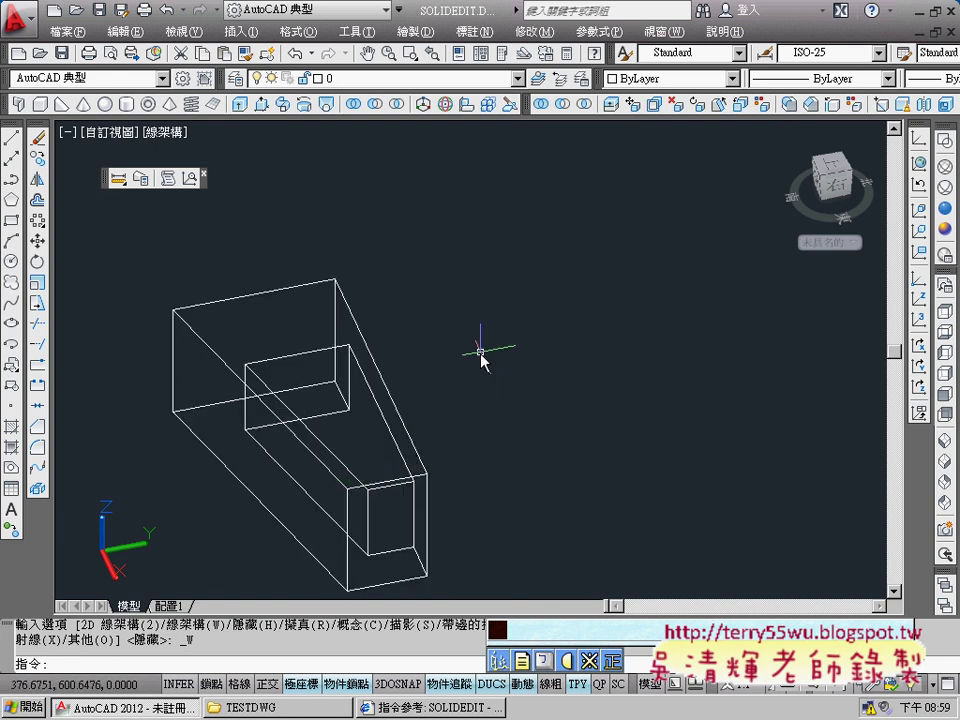
# Undo the style and view changes back to the shaded Conceptual block.
pyautogui.hotkey('ctrl', 'z')
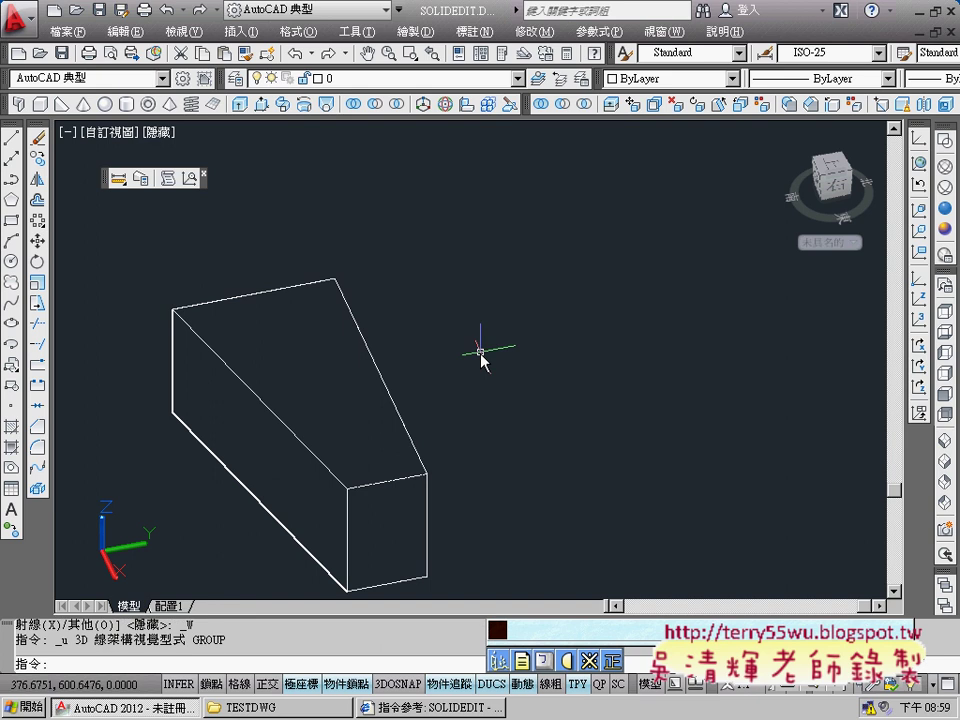
pyautogui.hotkey('ctrl', 'z')
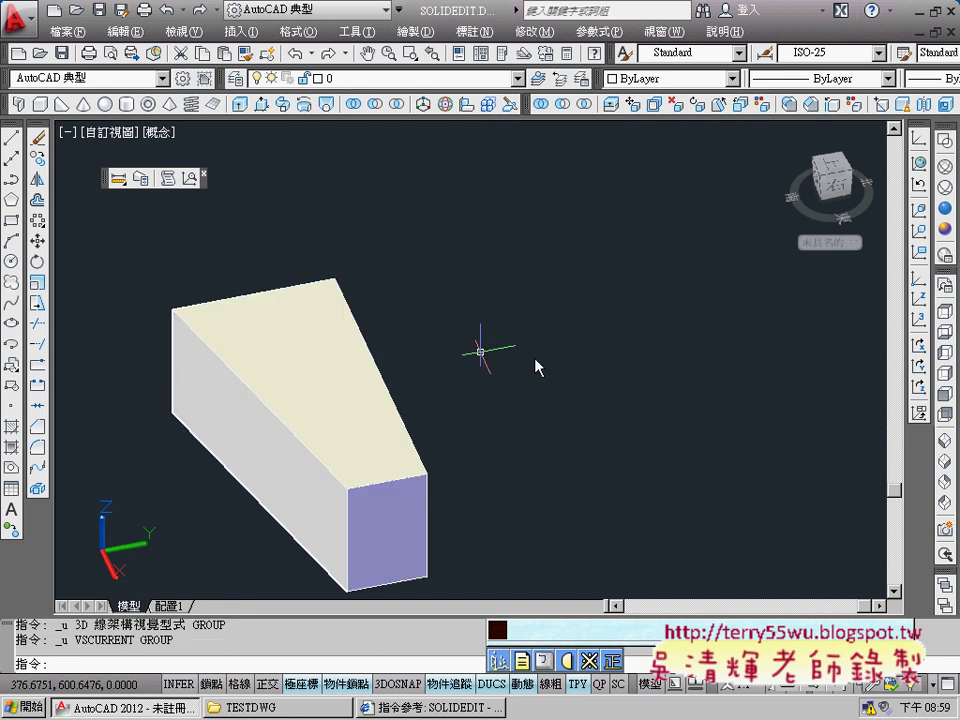
pyautogui.click(946, 168)
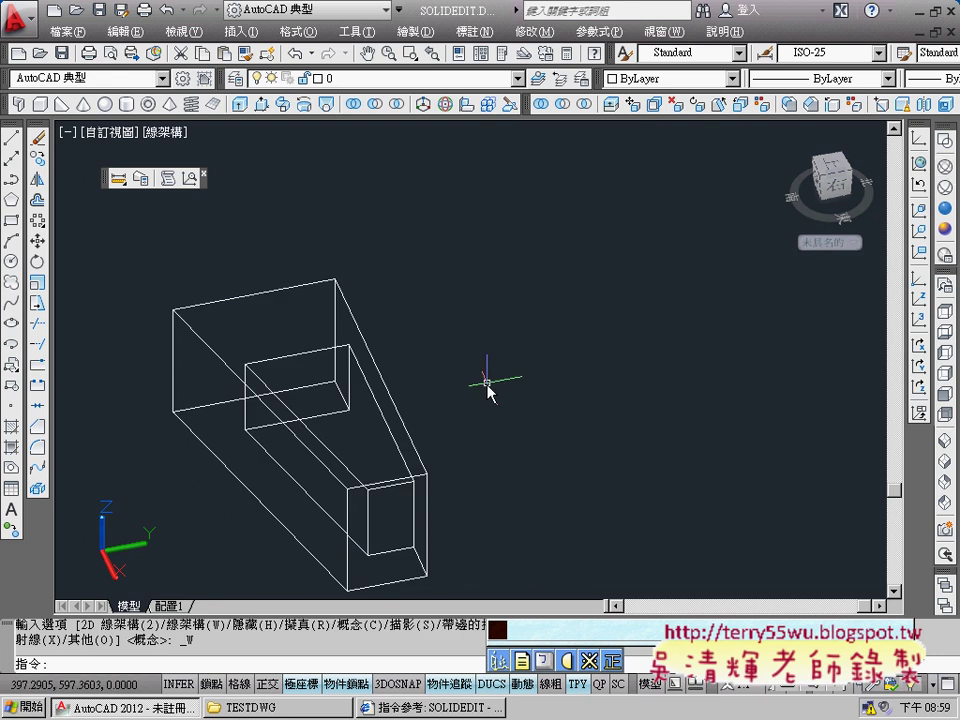
pyautogui.hotkey('ctrl', 'z')
# Undo the last shell and display the solid box as wireframe.
pyautogui.hotkey('ctrl', 'z')
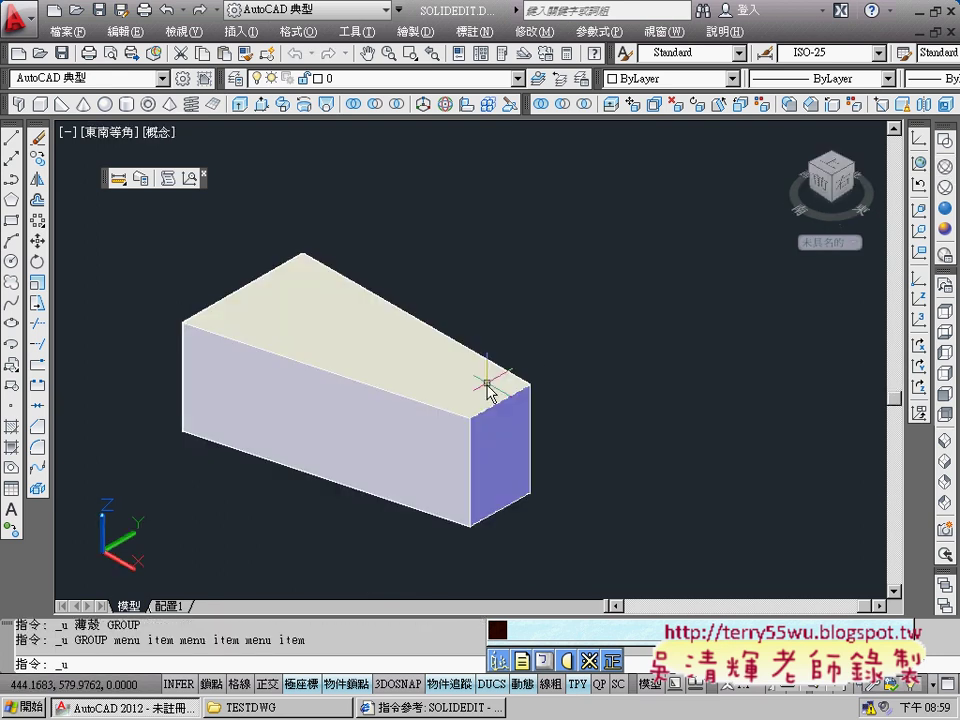
pyautogui.hotkey('ctrl', 'z')
pyautogui.hotkey('ctrl', 'z')
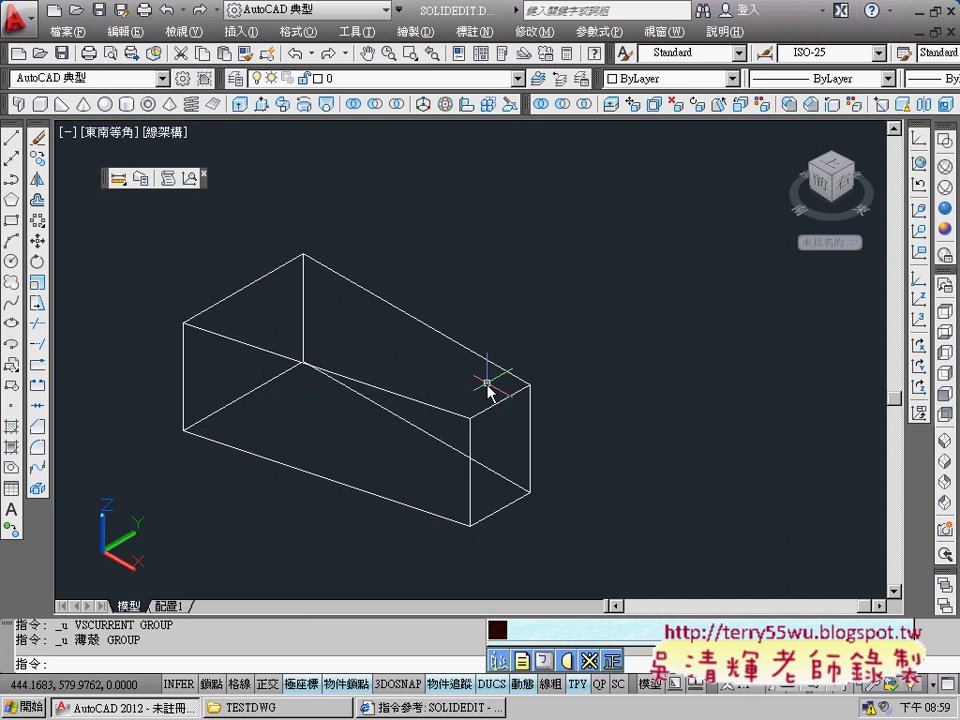
pyautogui.click(944, 230)
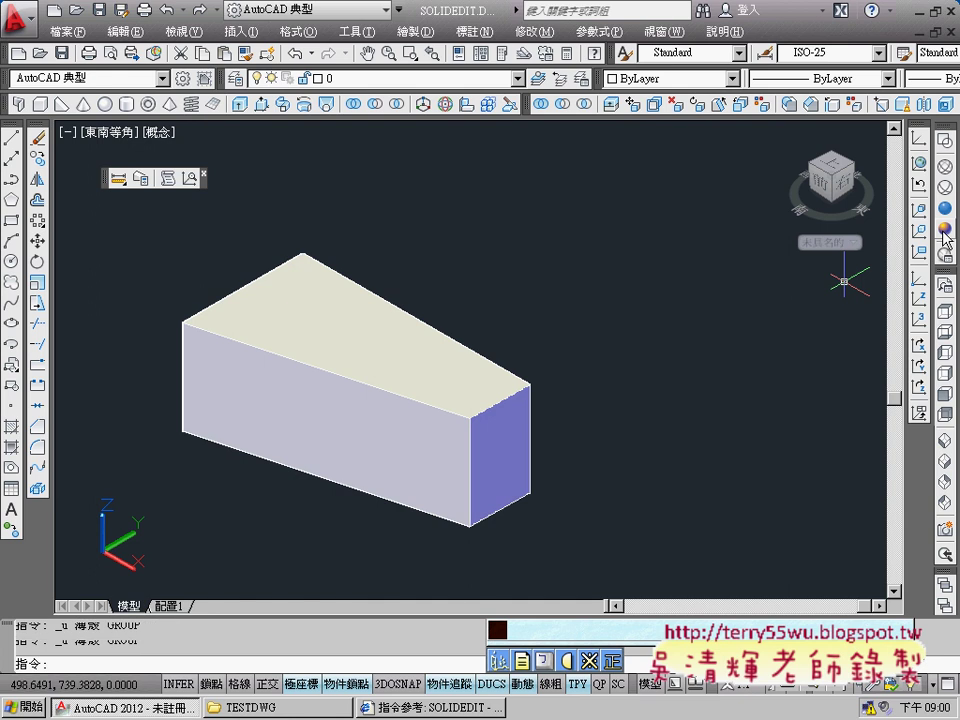
pyautogui.click(945, 168)
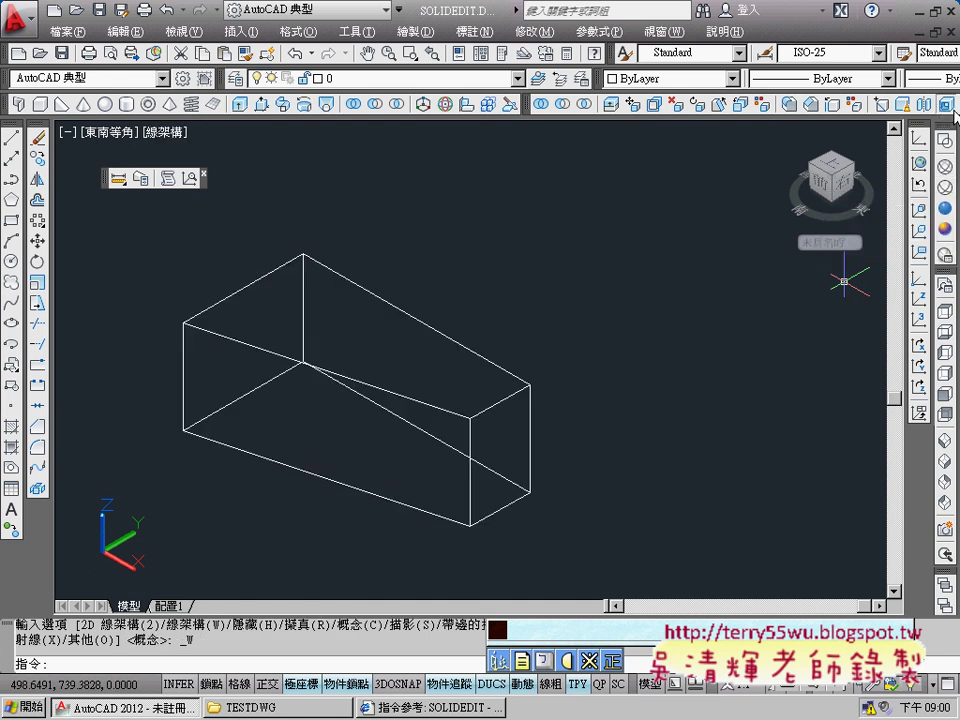
# Shell the box with 20-unit walls and the top face left open, then exit body editing.
pyautogui.click(944, 483)
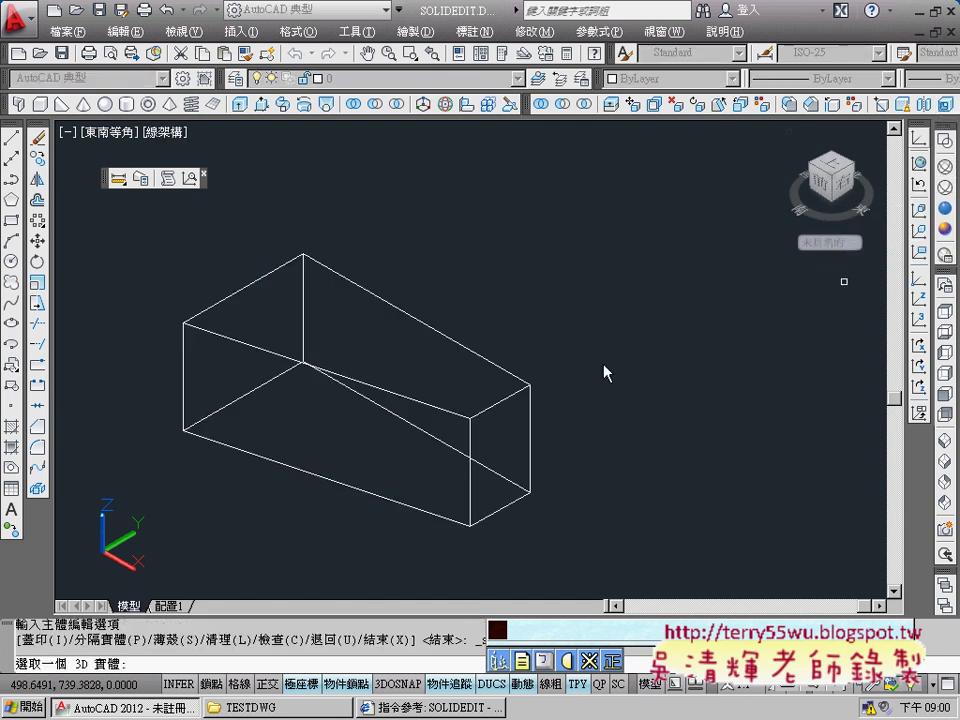
pyautogui.click(446, 337)
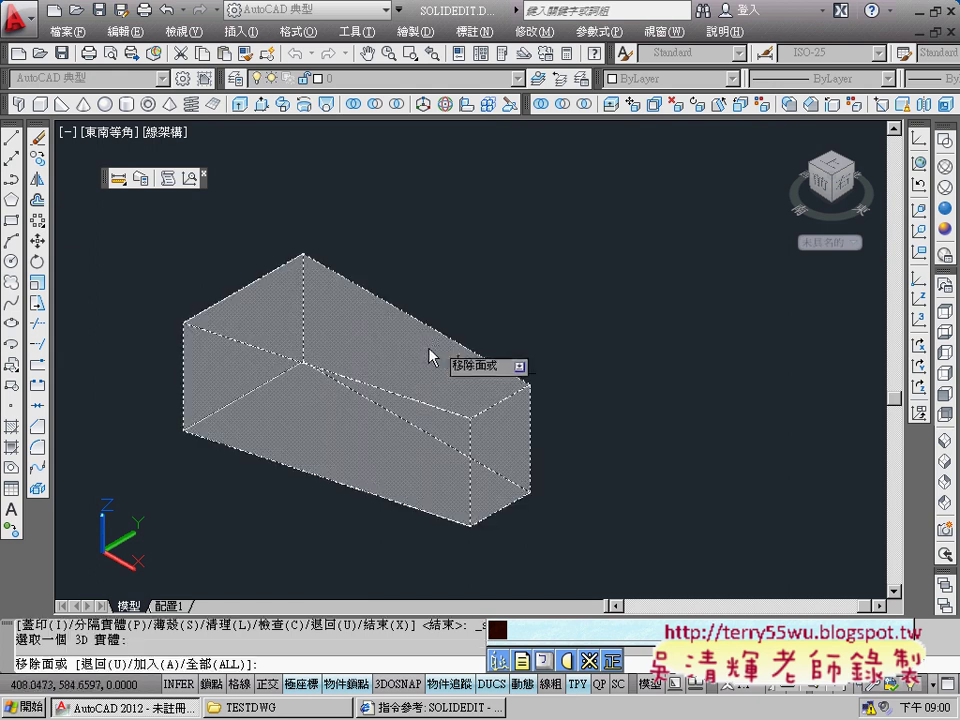
pyautogui.click(378, 352)
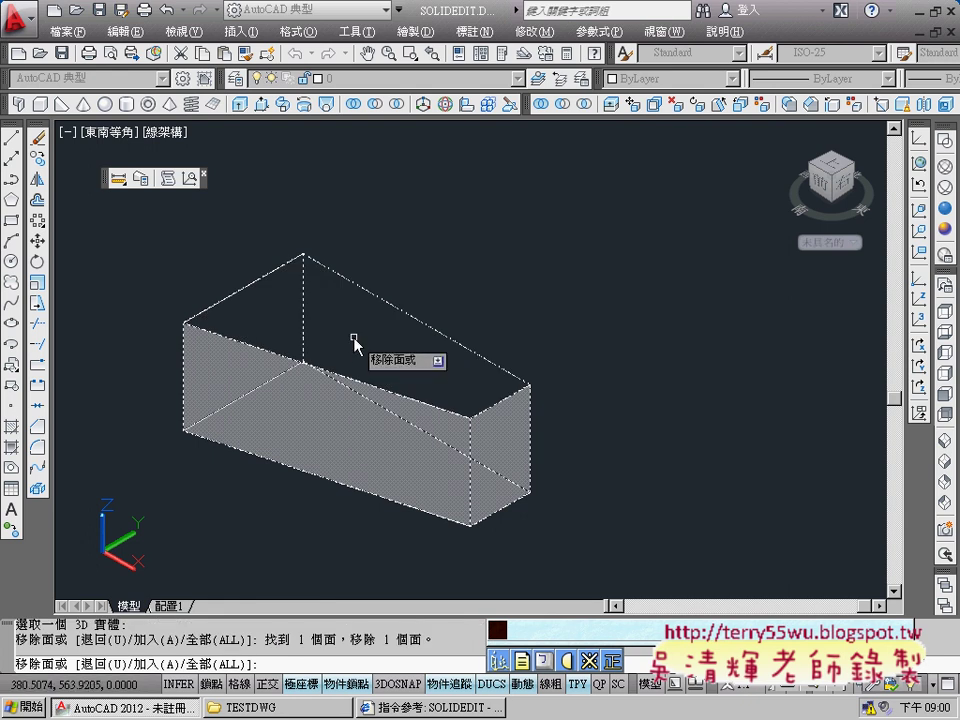
pyautogui.press('Return')
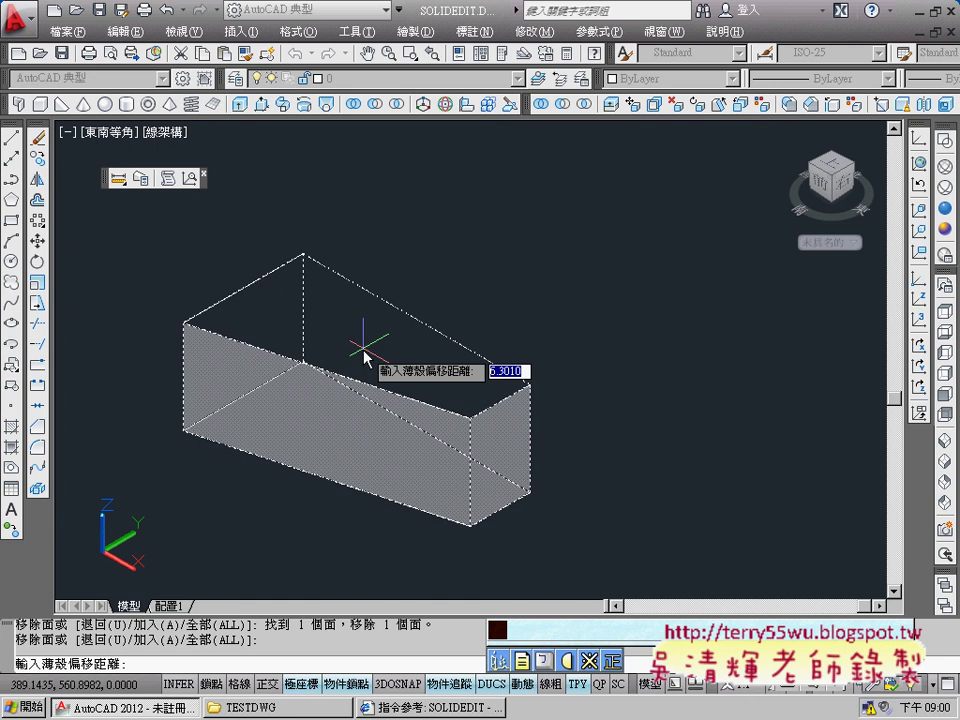
pyautogui.write('20')
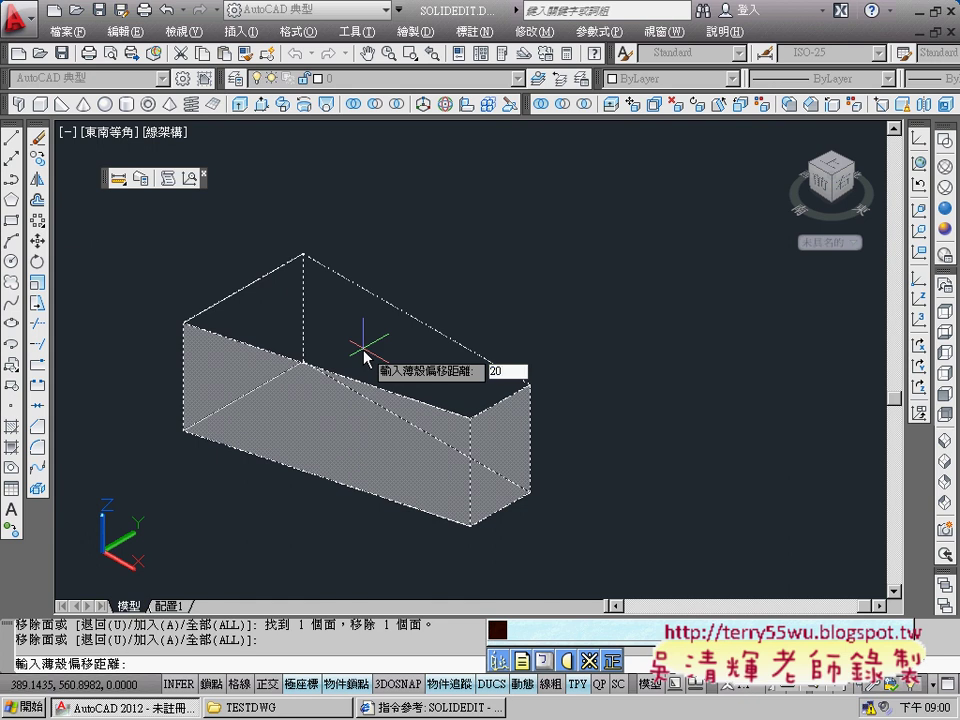
pyautogui.press('Return')
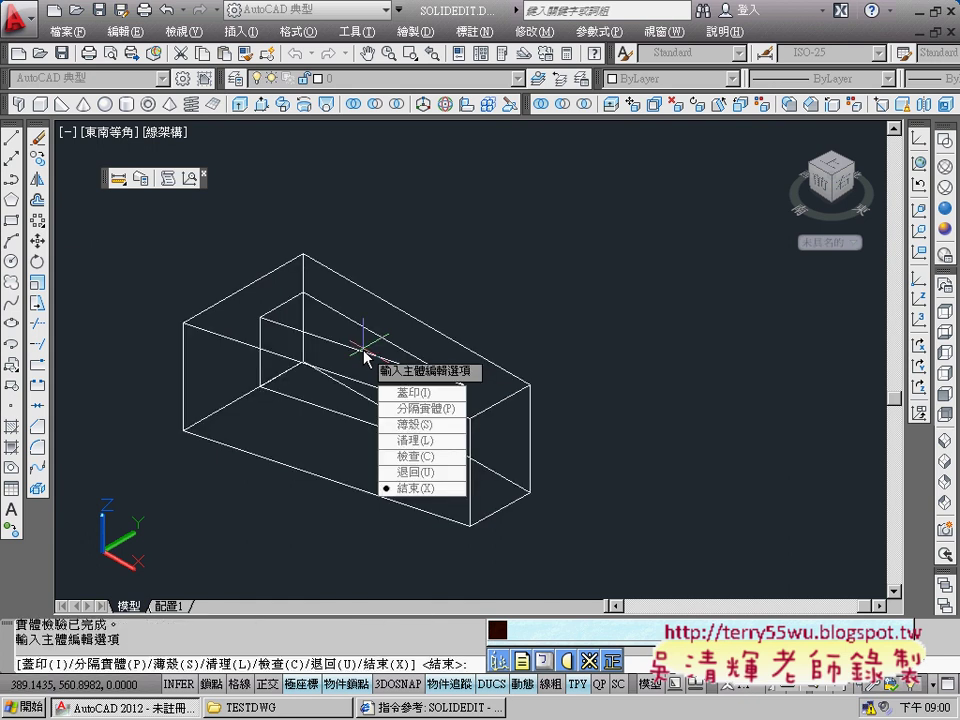
pyautogui.click(405, 488)
pyautogui.keyDown('shift'); pyautogui.moveTo(657, 450); pyautogui.dragTo(768, 414, button='middle'); pyautogui.keyUp('shift')
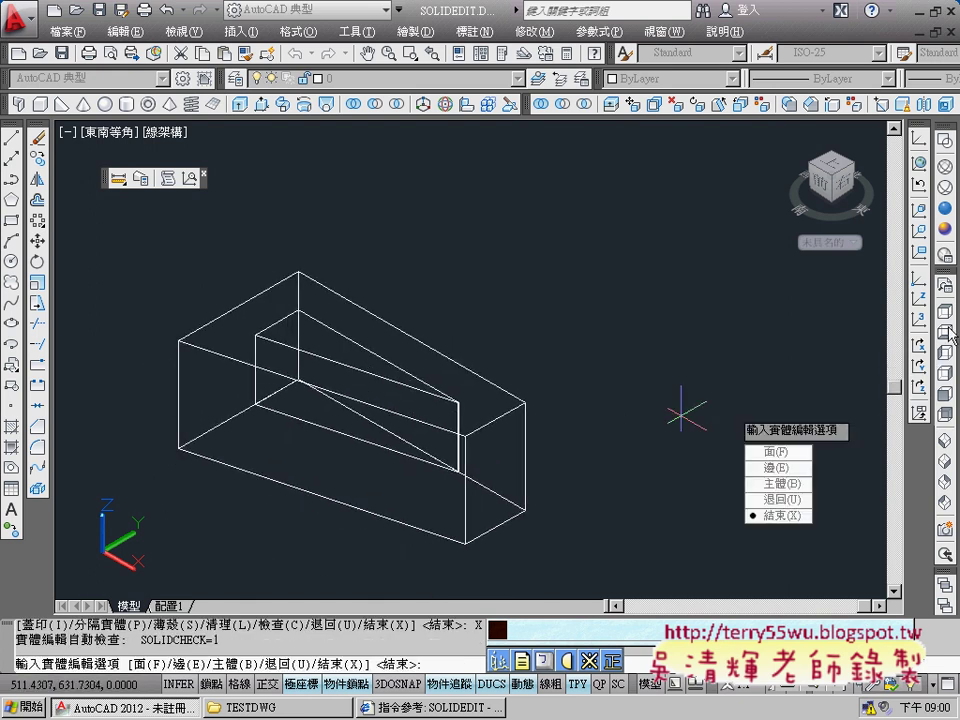
# End Solidedit, then zoom and pan to show the other example models beside the shelled box.
pyautogui.press('Escape')
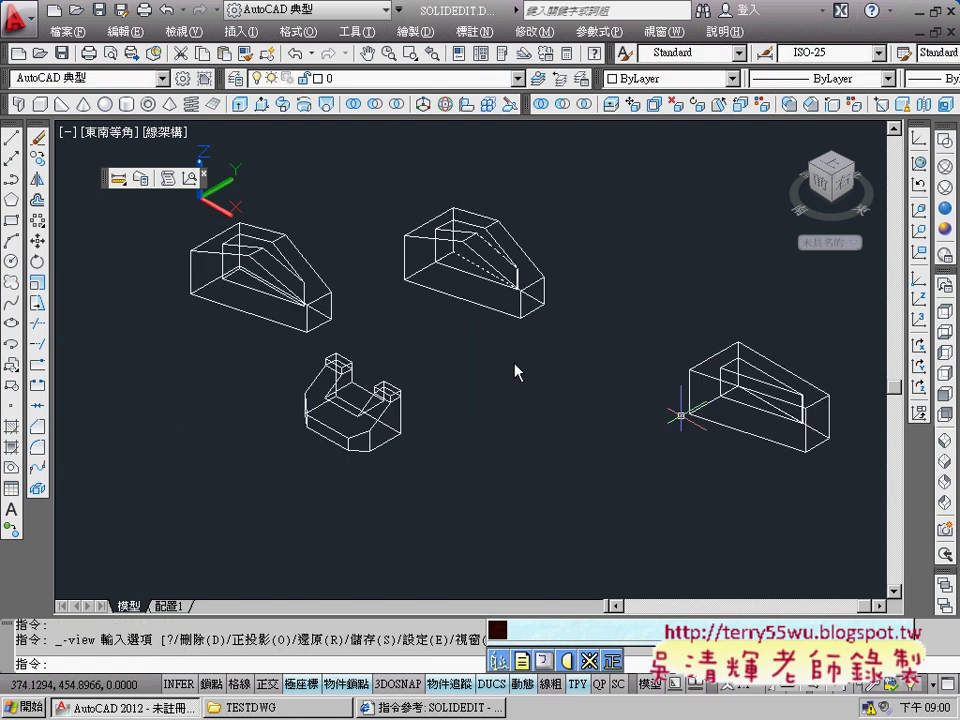
pyautogui.moveTo(514, 369)
pyautogui.mouseDown(button='middle')
pyautogui.moveTo(436, 411)
pyautogui.moveTo(516, 403)
pyautogui.mouseUp(button='middle')
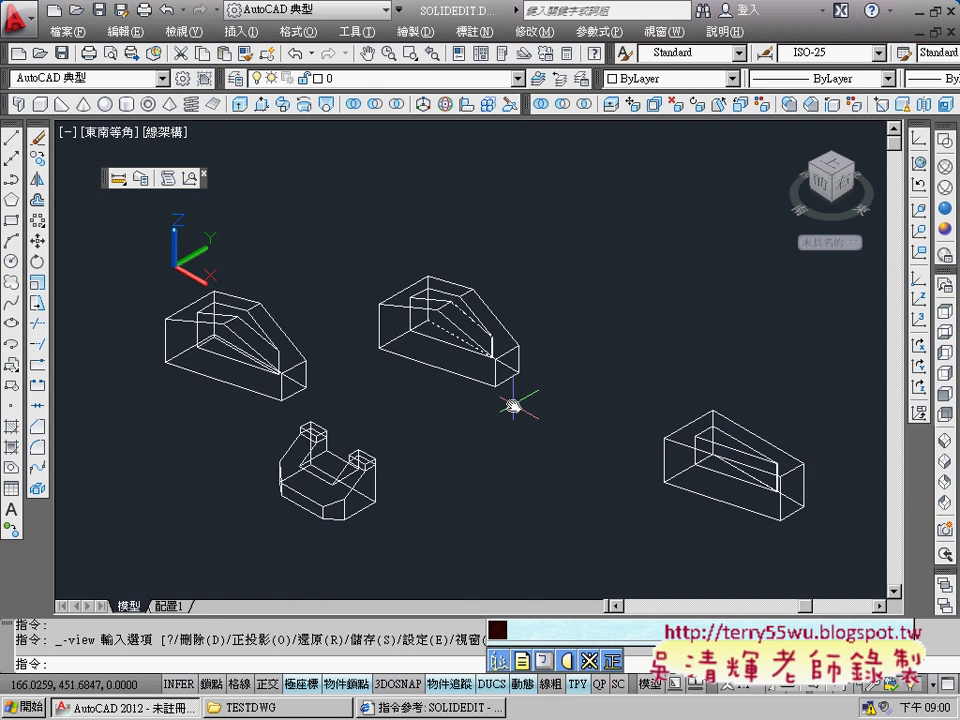
pyautogui.scroll(5, 497, 403)
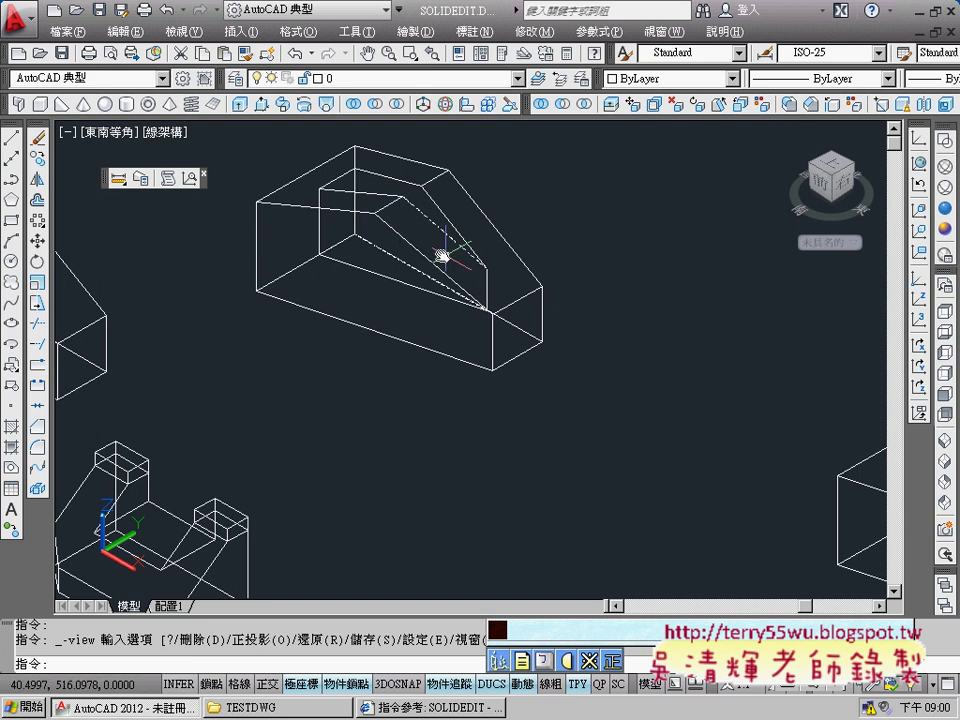
pyautogui.moveTo(511, 335); pyautogui.dragTo(396, 336, button='middle')
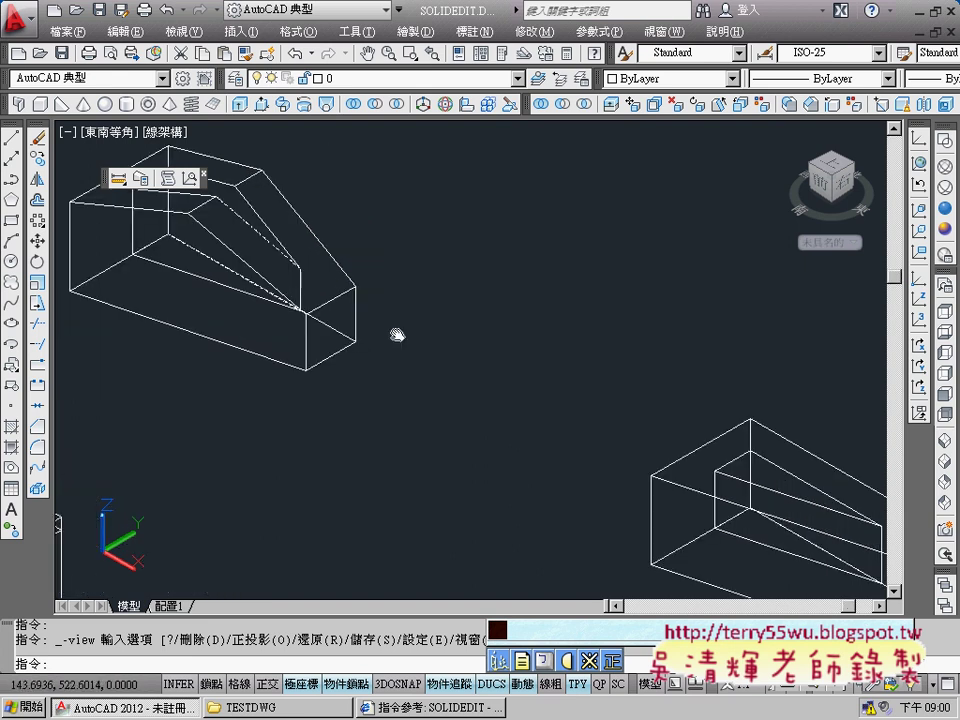
pyautogui.moveTo(542, 407); pyautogui.dragTo(413, 338, button='middle')
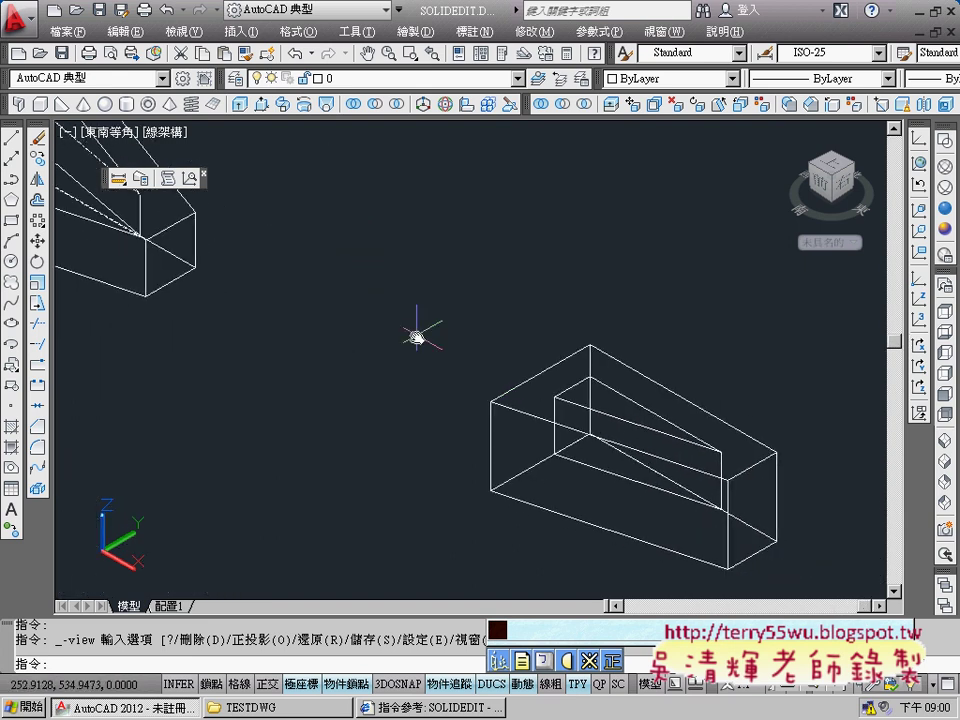